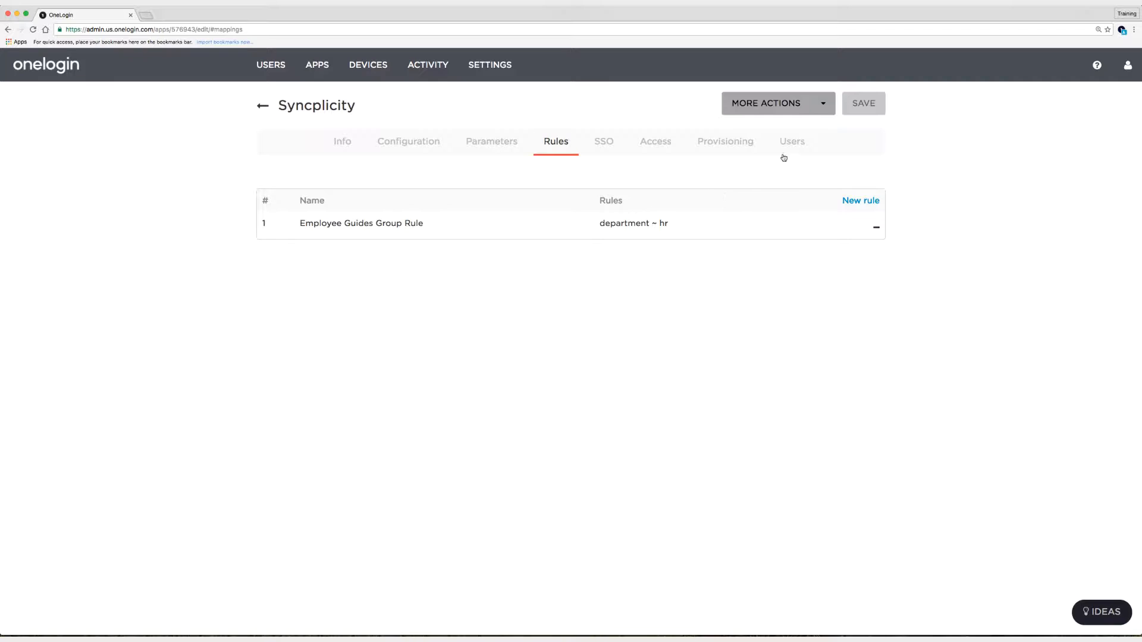
- Check Syncplicity's user list, and grant the Test Role access to the app, saving the change
click(790, 149)
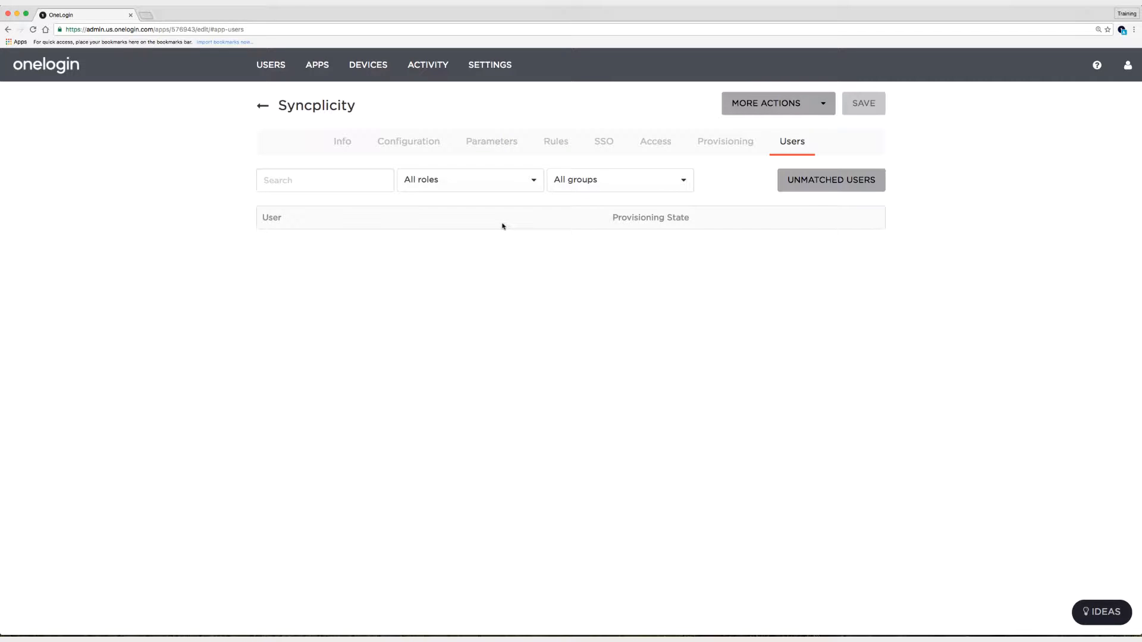
click(666, 152)
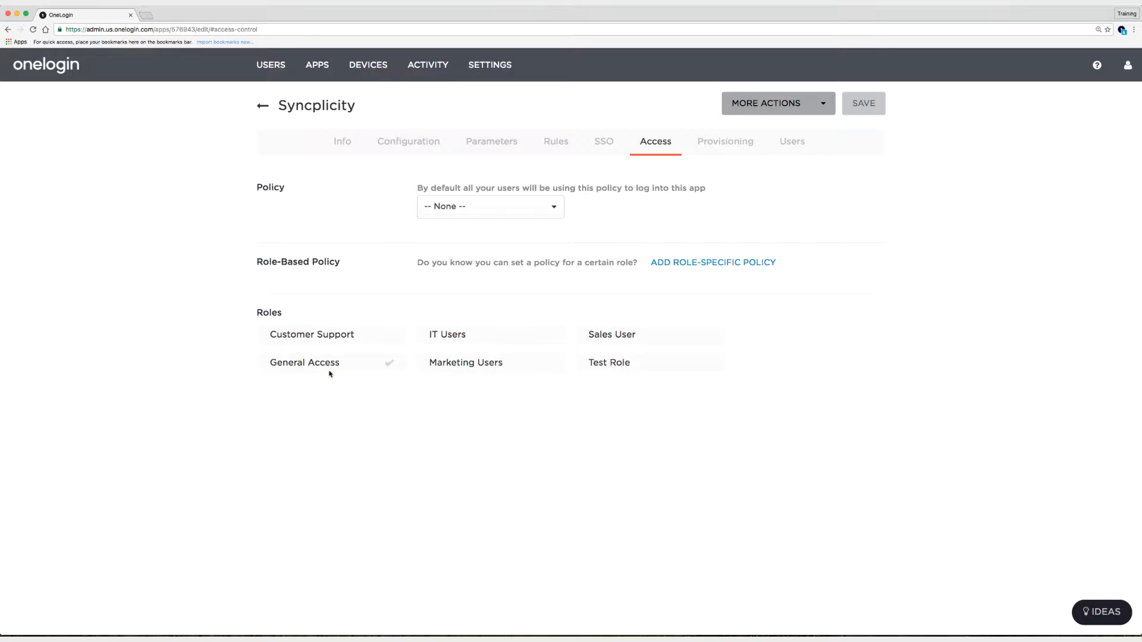
mouse_move(271, 65)
click(642, 368)
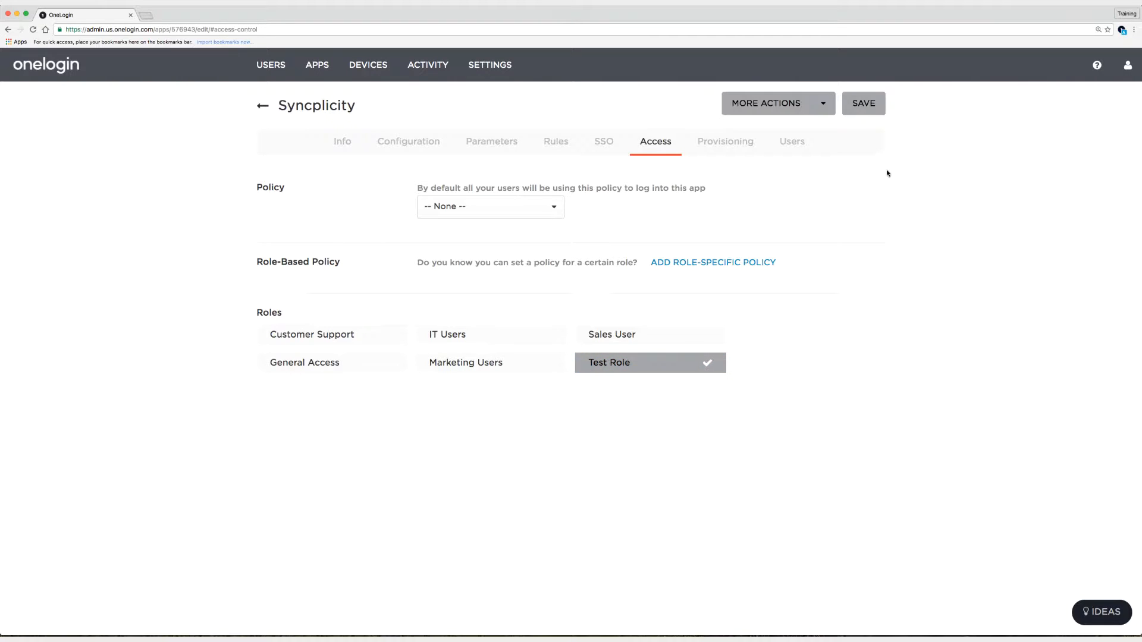
click(862, 105)
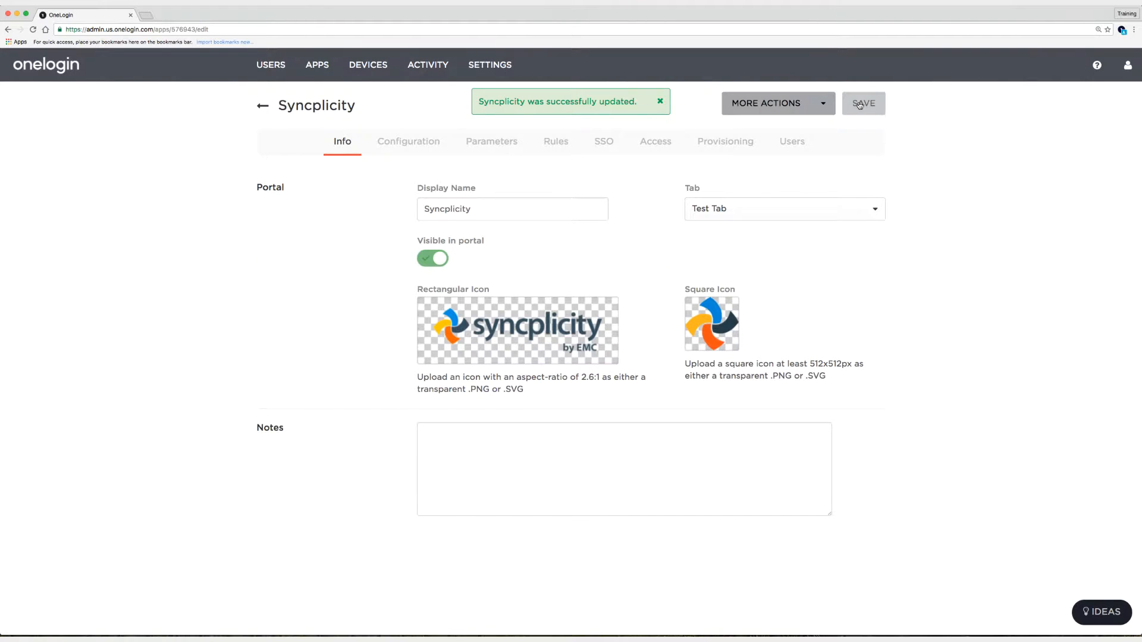
- Review Syncplicity's provisioning workflow and users, and approve the pending task that creates Test User in Syncplicity
click(714, 141)
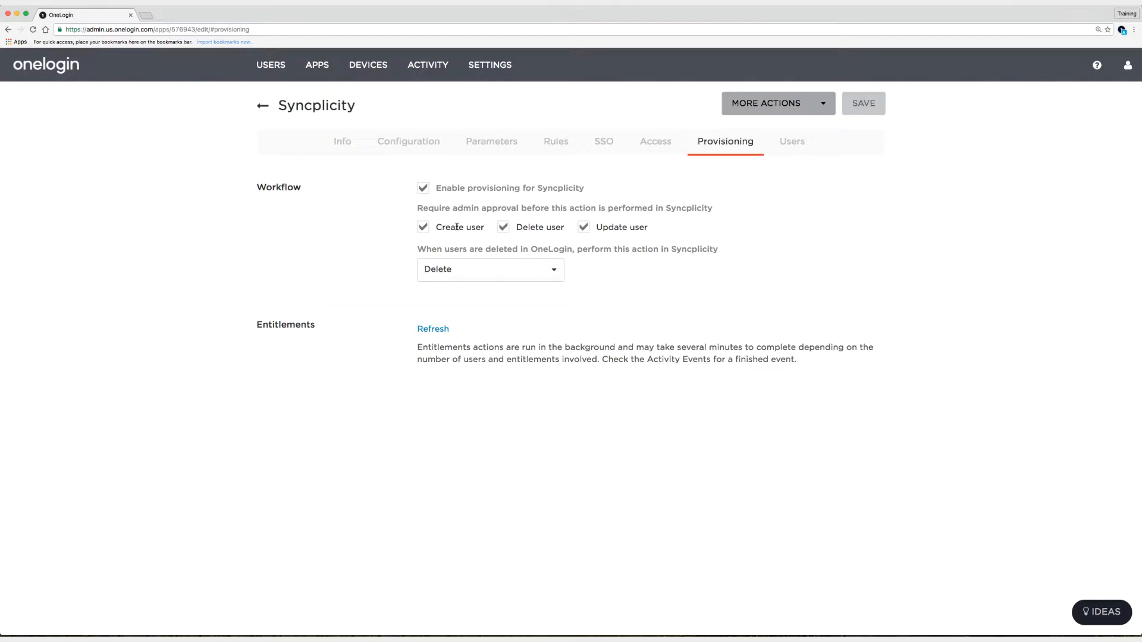
click(795, 151)
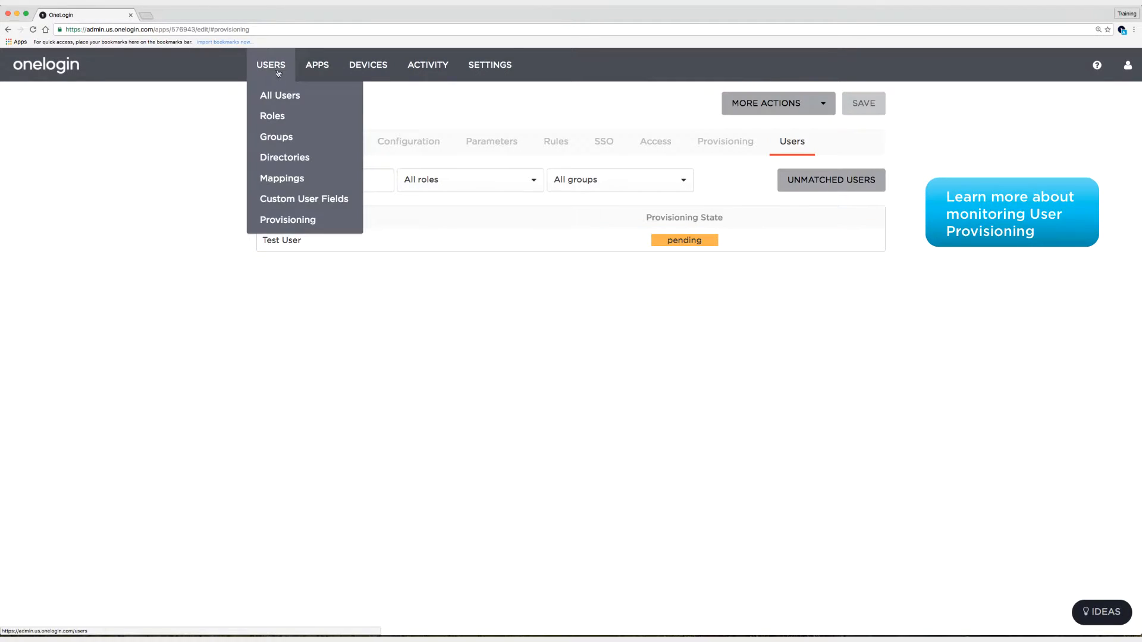
click(298, 225)
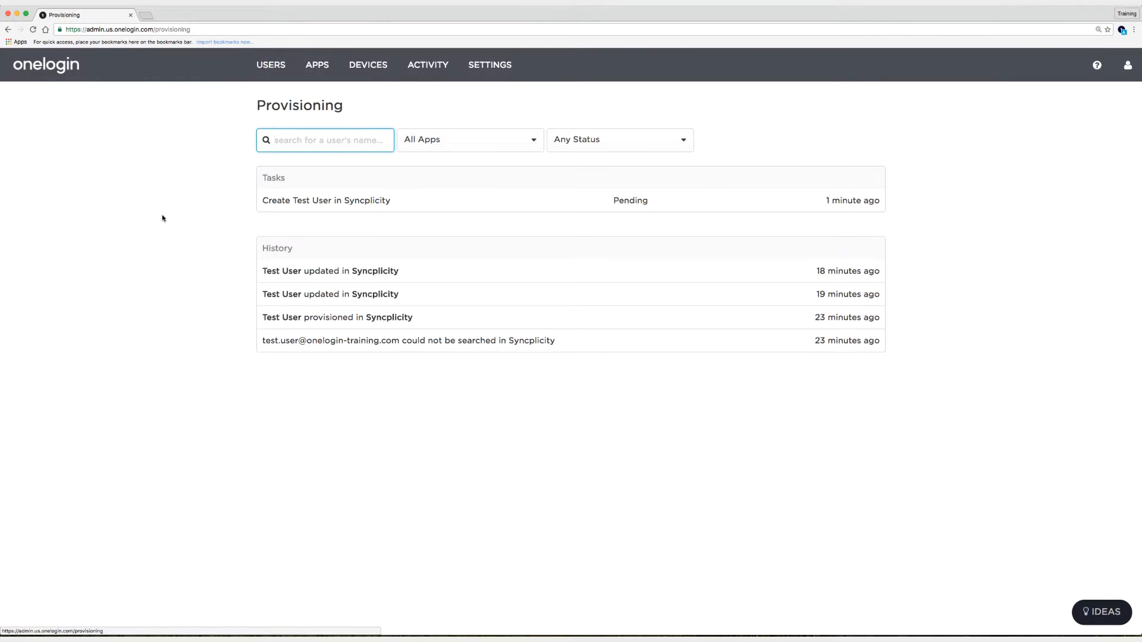
click(350, 201)
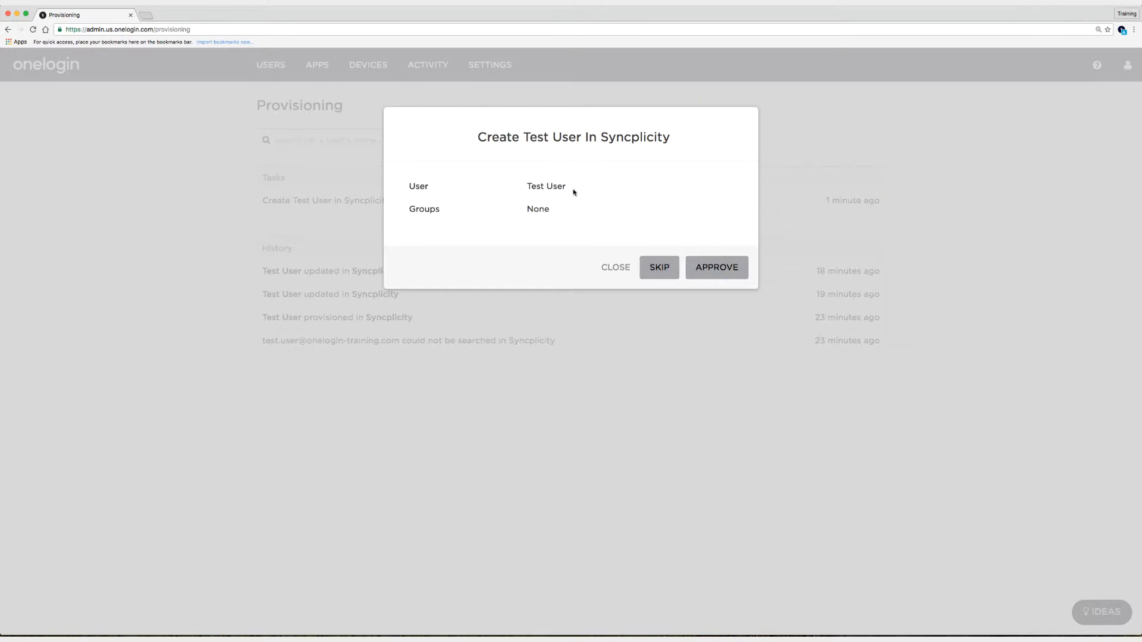
click(707, 267)
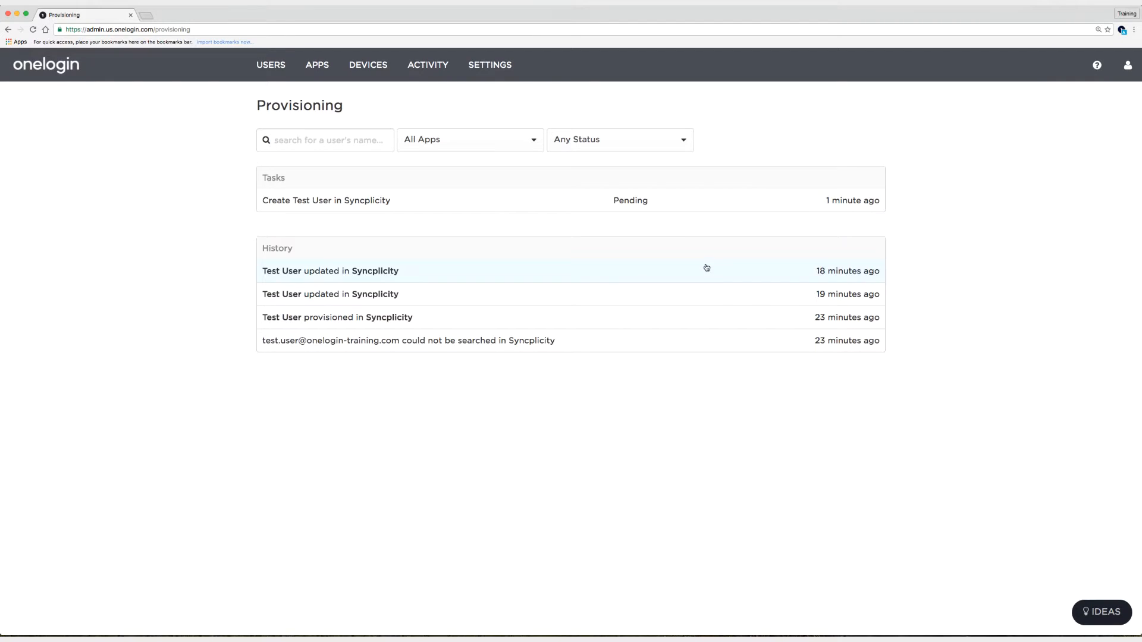
- Check Test User's provisioning state in the Syncplicity app, and approve the pending task that updates Test User in Syncplicity
mouse_move(312, 67)
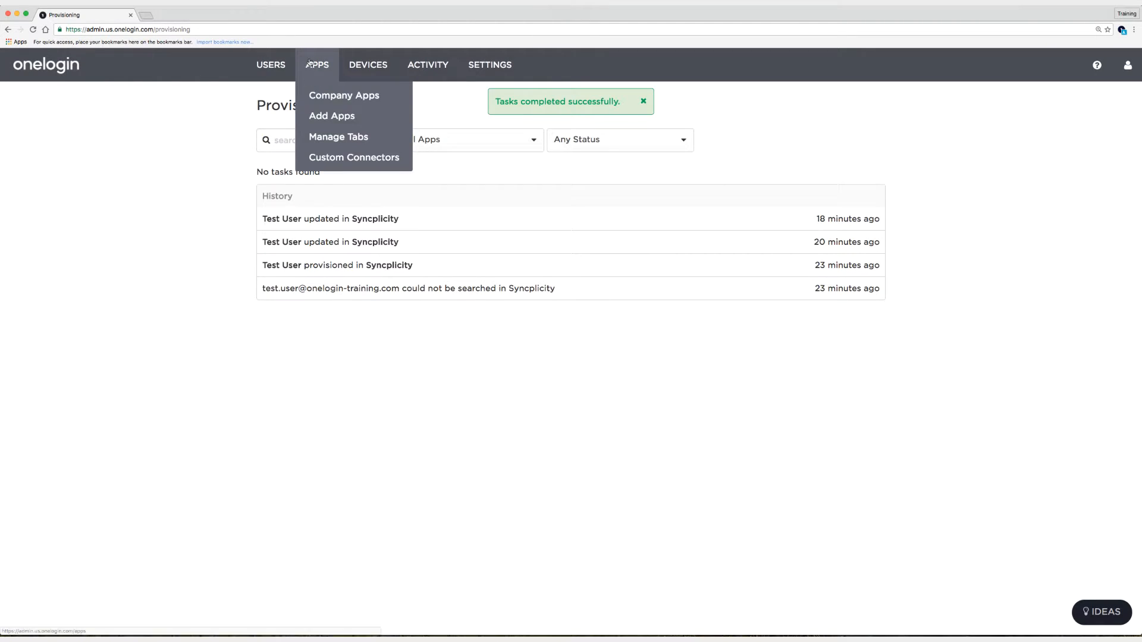
click(337, 98)
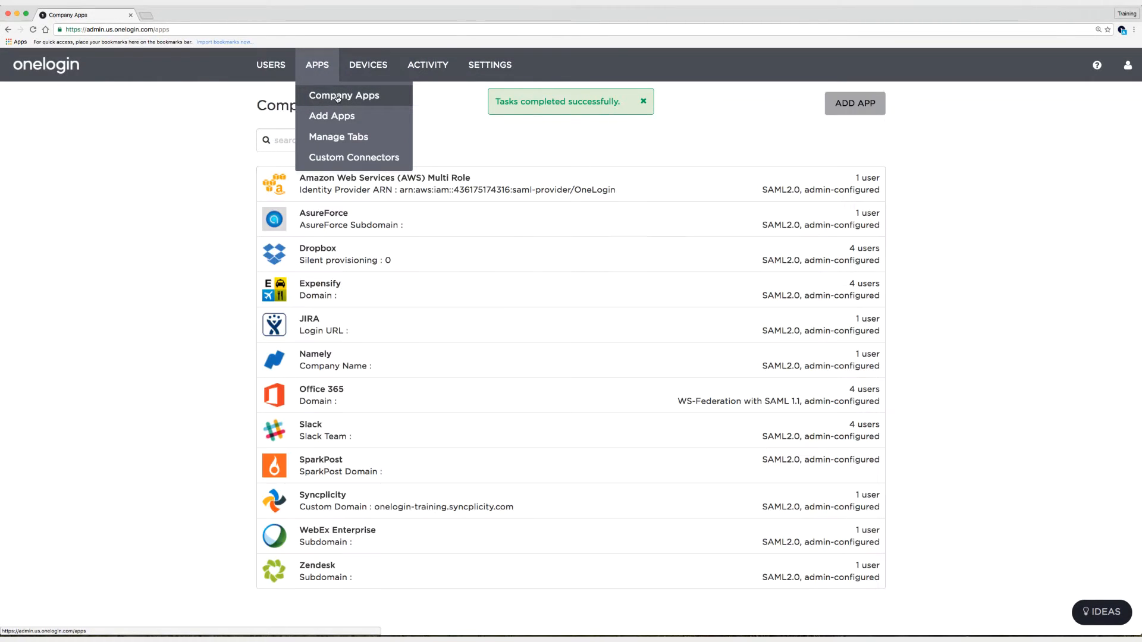
click(403, 504)
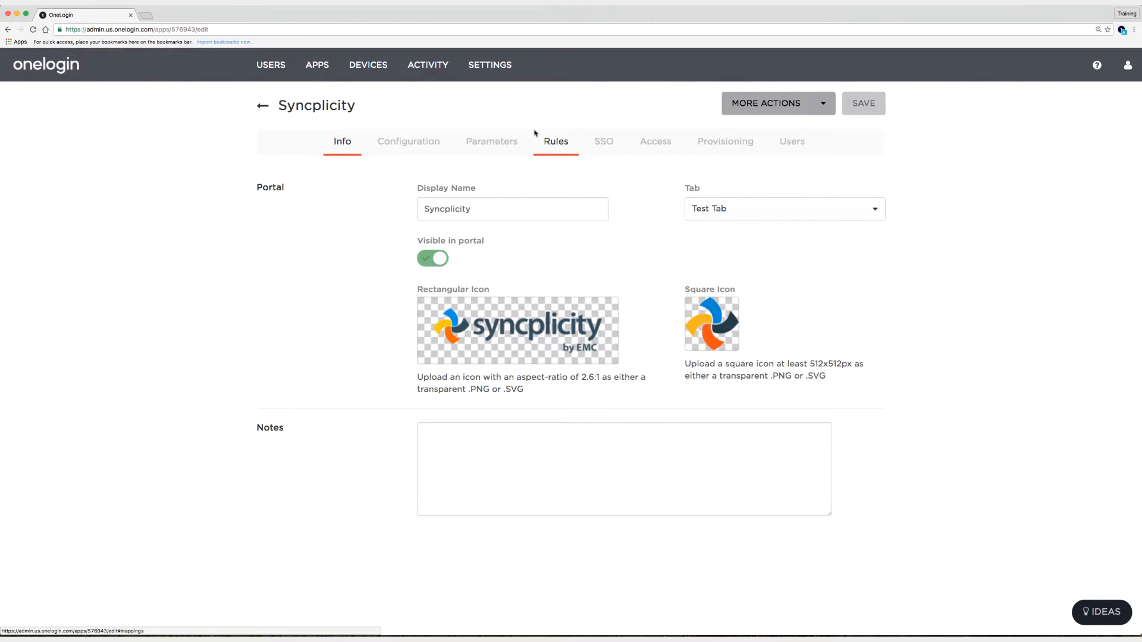
click(796, 143)
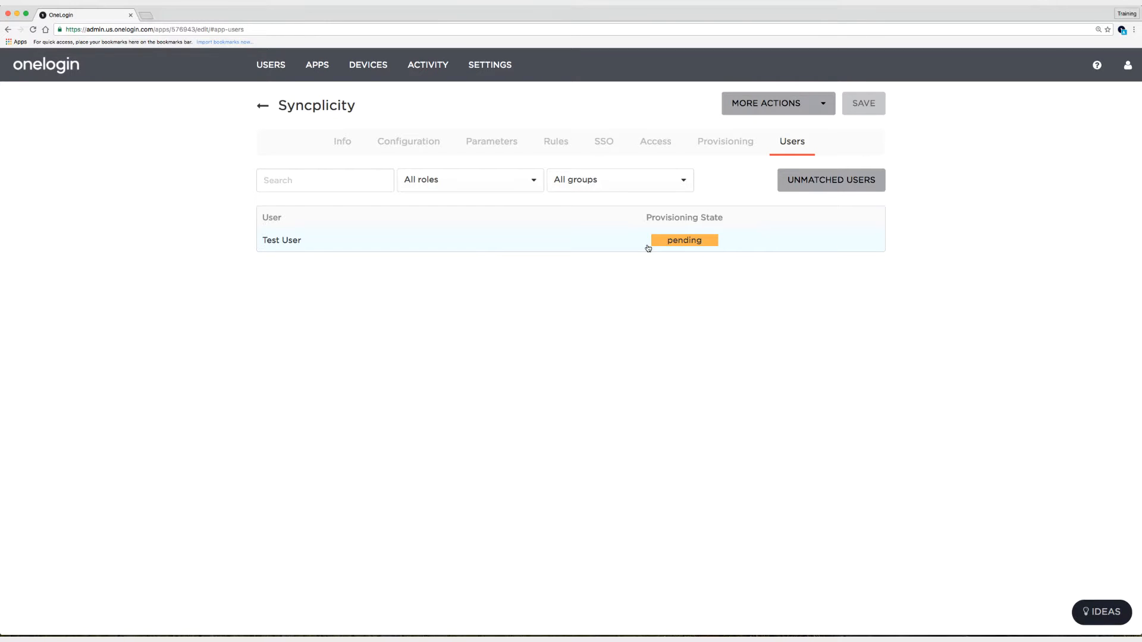
mouse_move(284, 65)
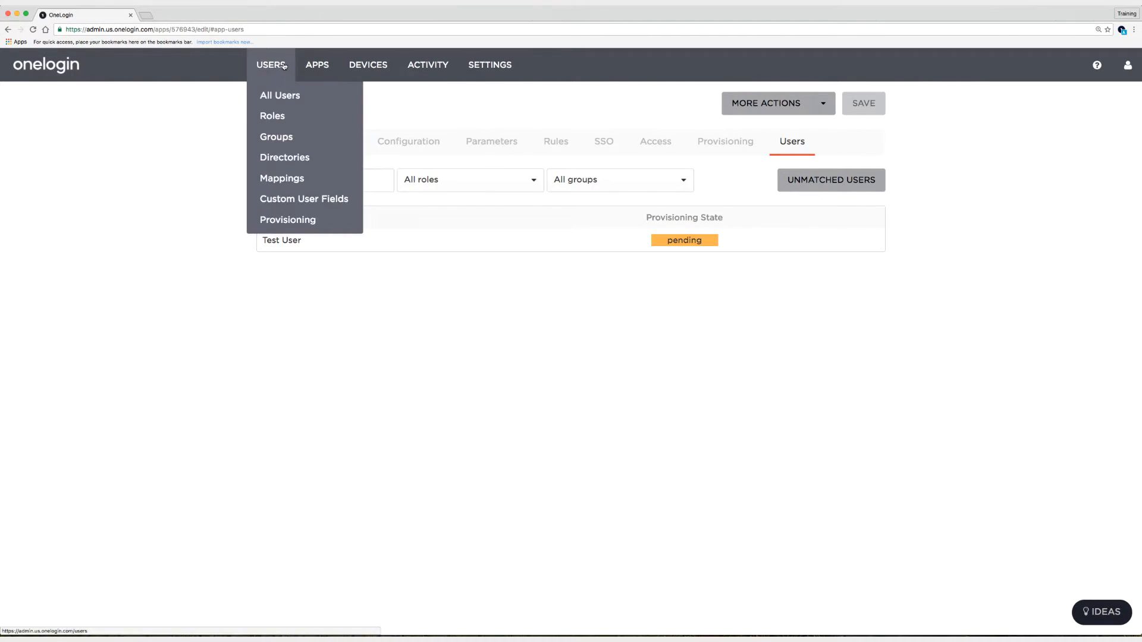
click(290, 220)
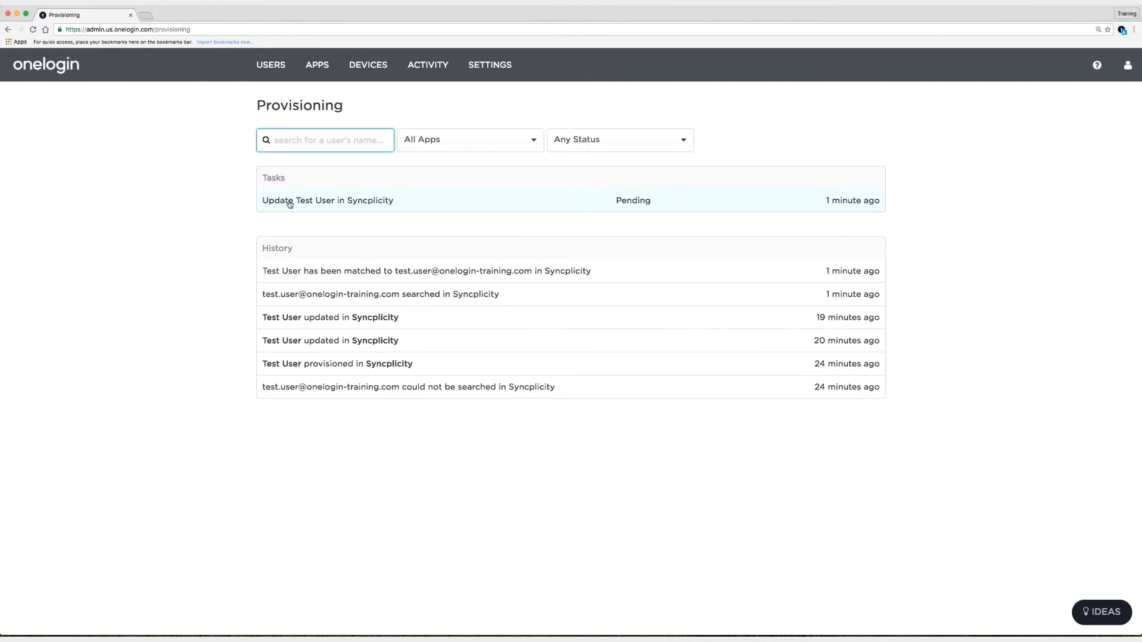
click(290, 202)
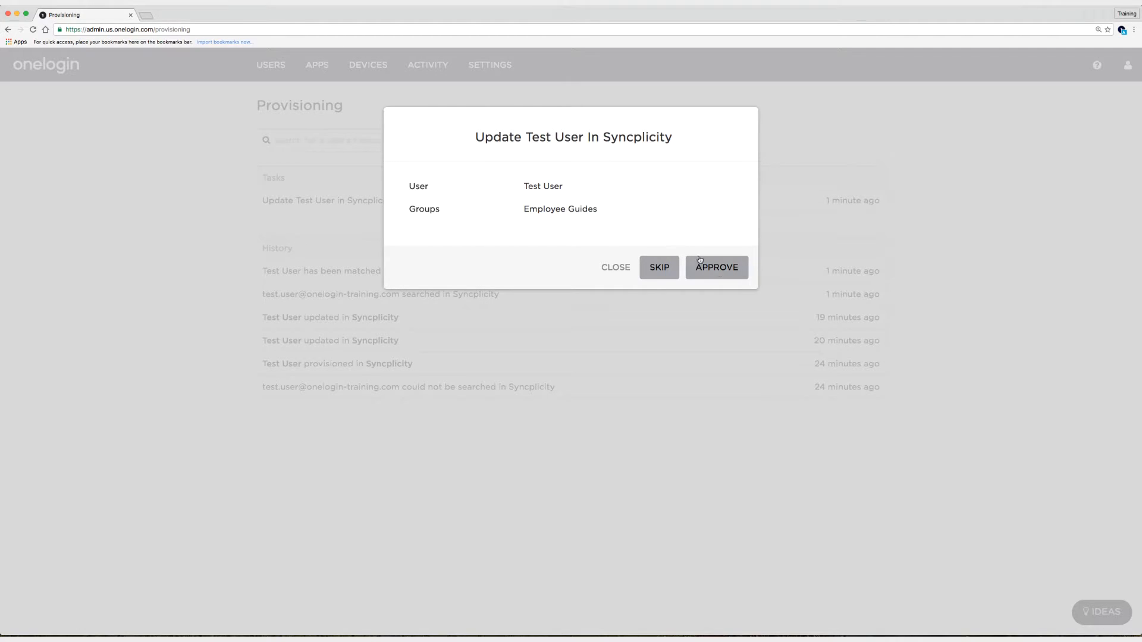
click(721, 271)
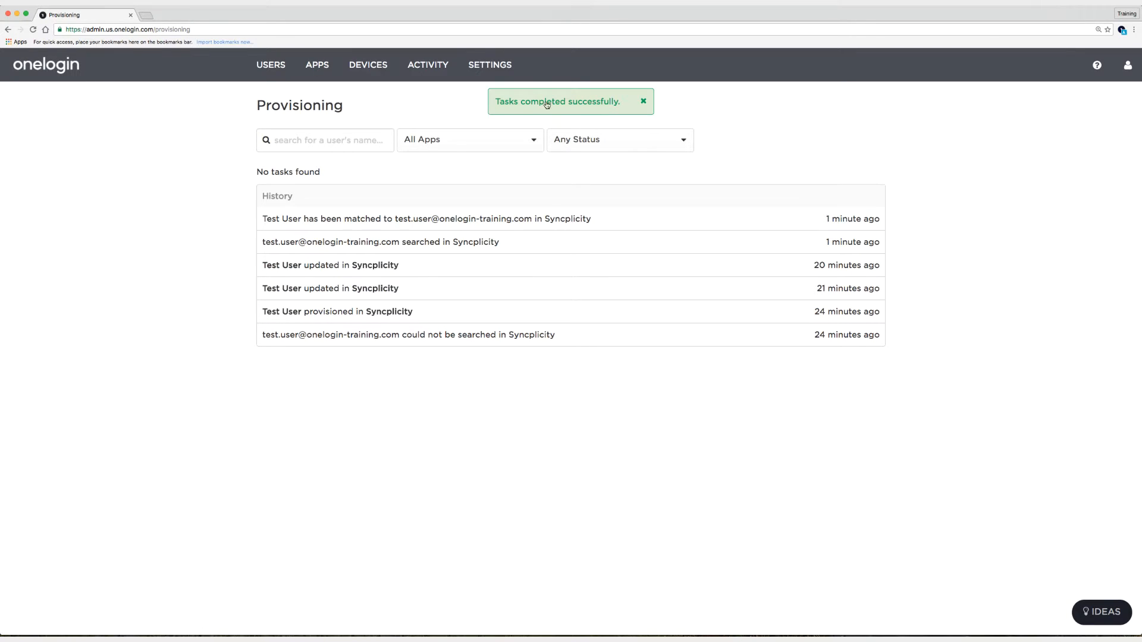
- Recheck Test User's provisioning state in Syncplicity, and remove the Test Role from the app's access, saving the change
mouse_move(317, 66)
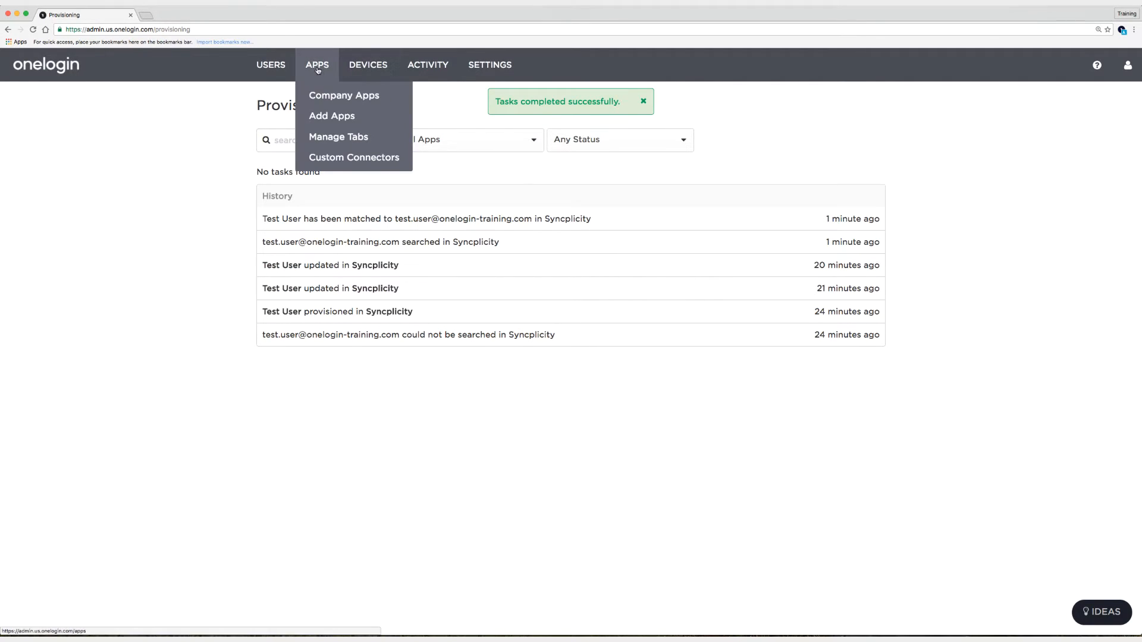
click(327, 98)
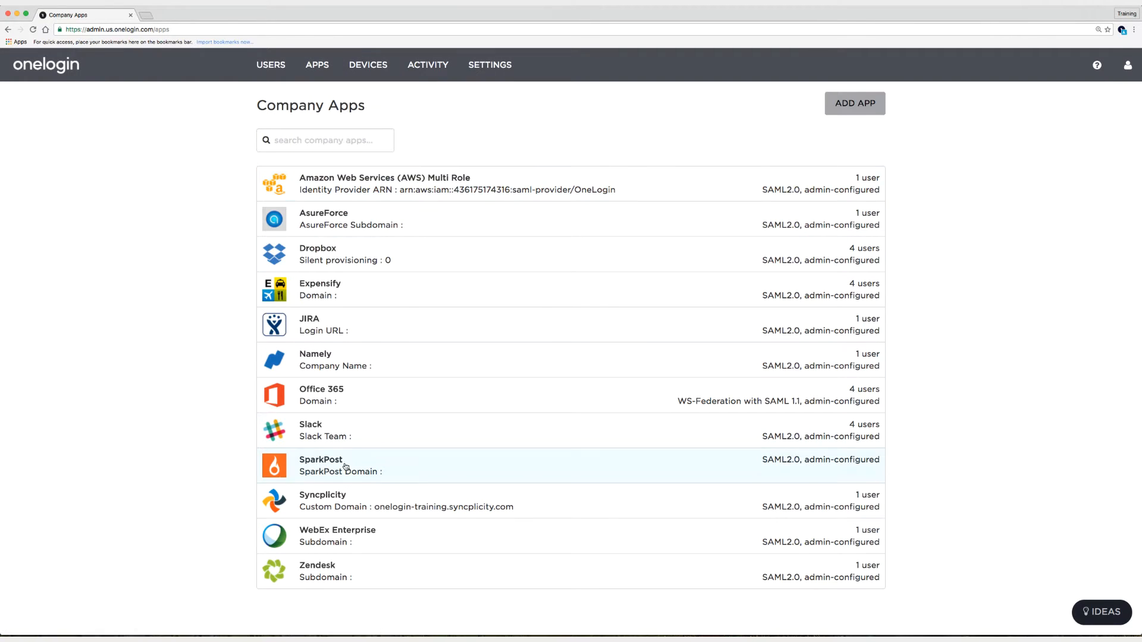
click(352, 494)
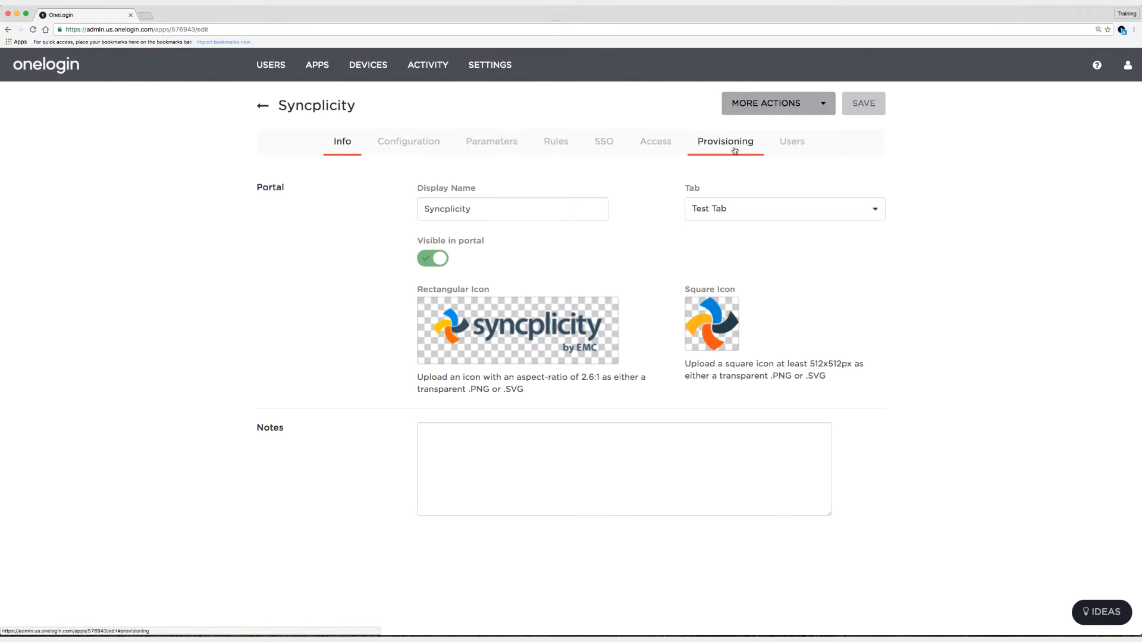
click(794, 143)
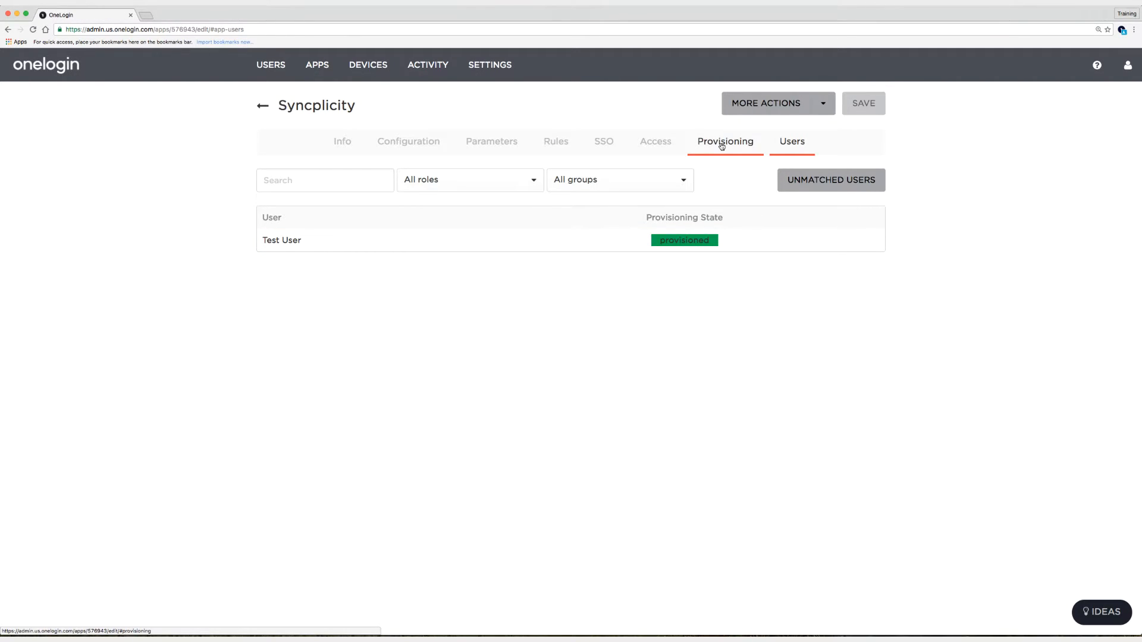
click(656, 144)
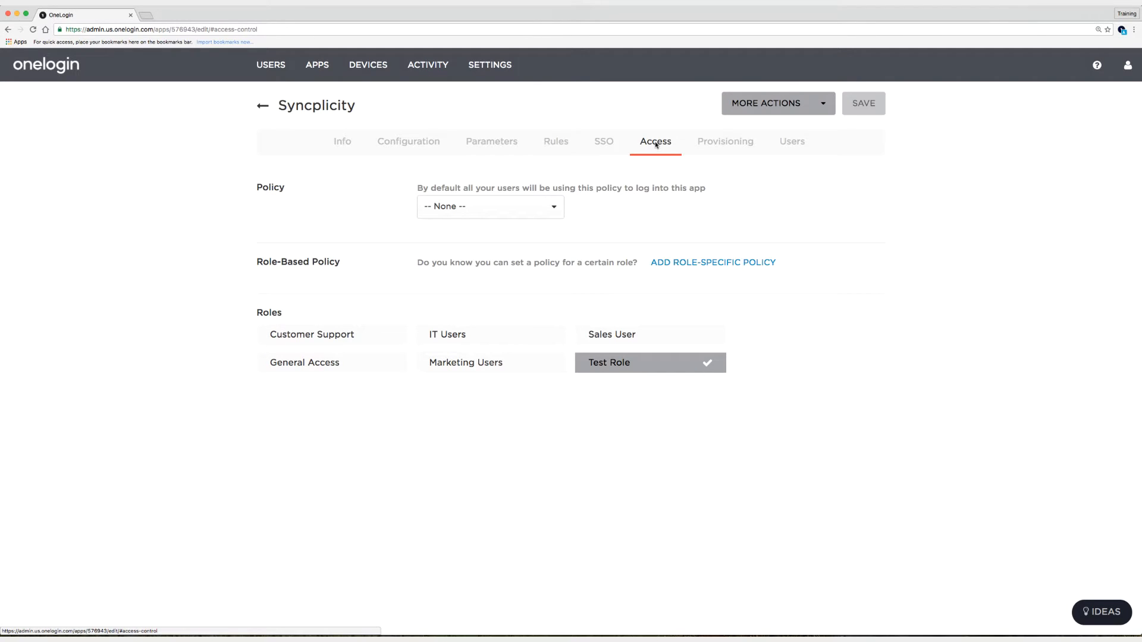
click(705, 364)
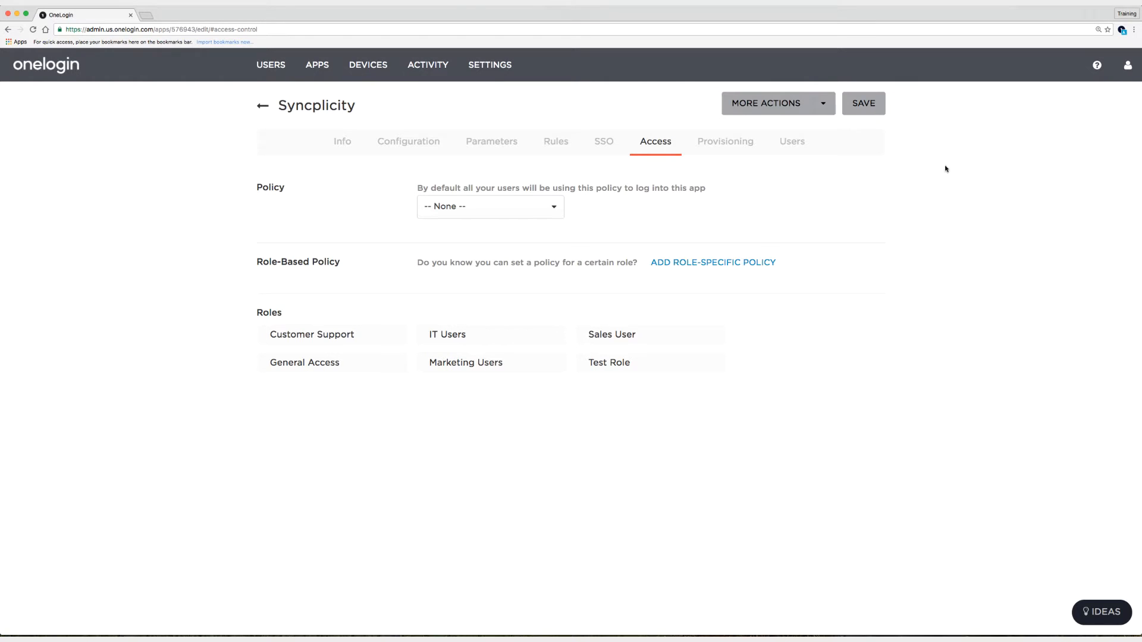
click(862, 102)
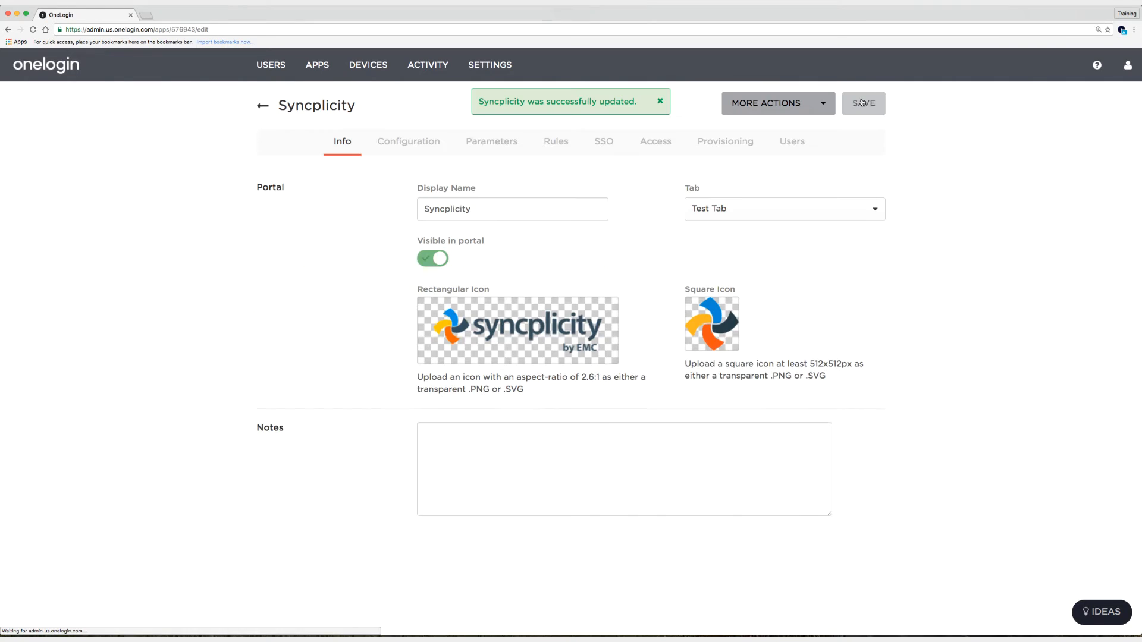
- Approve the pending provisioning task that deletes Test User in Syncplicity
mouse_move(270, 64)
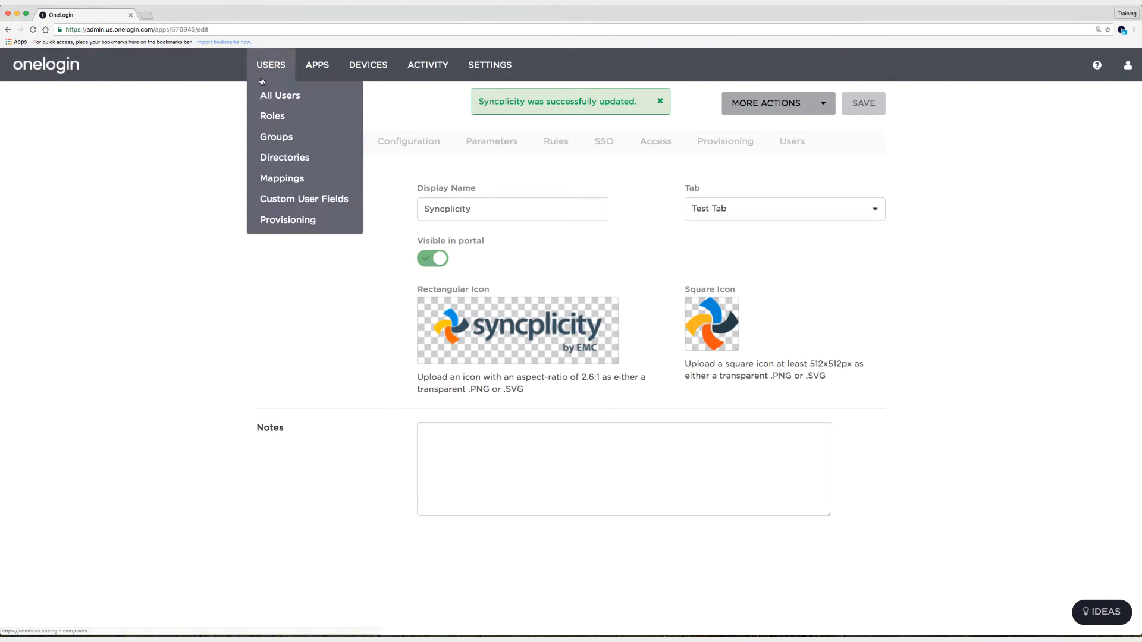
click(284, 220)
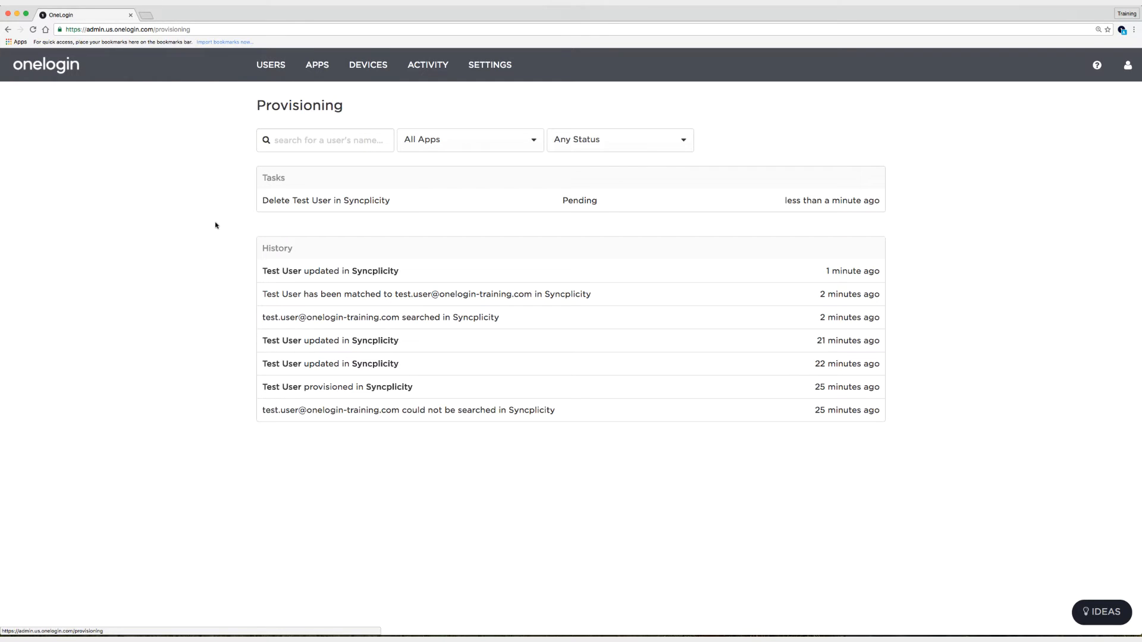
click(366, 204)
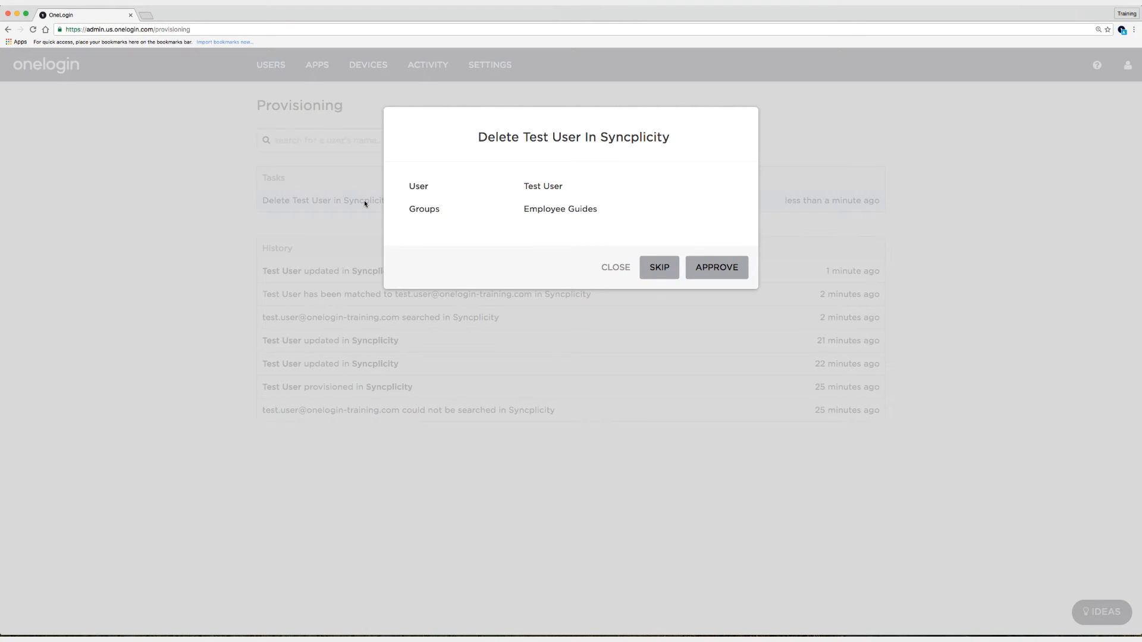
click(713, 267)
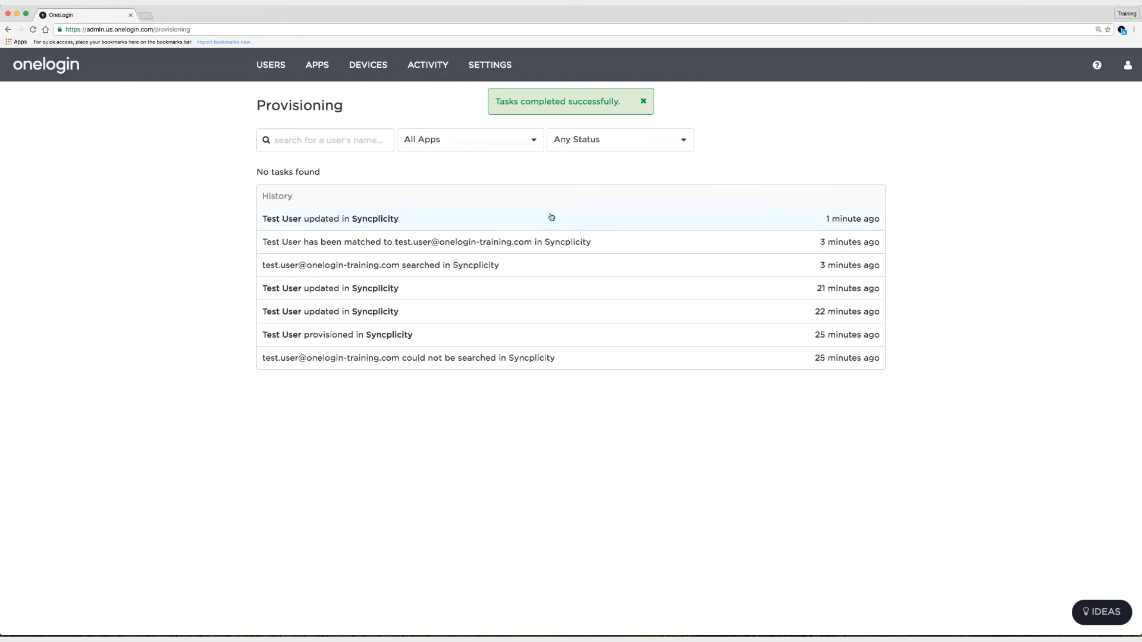
click(631, 108)
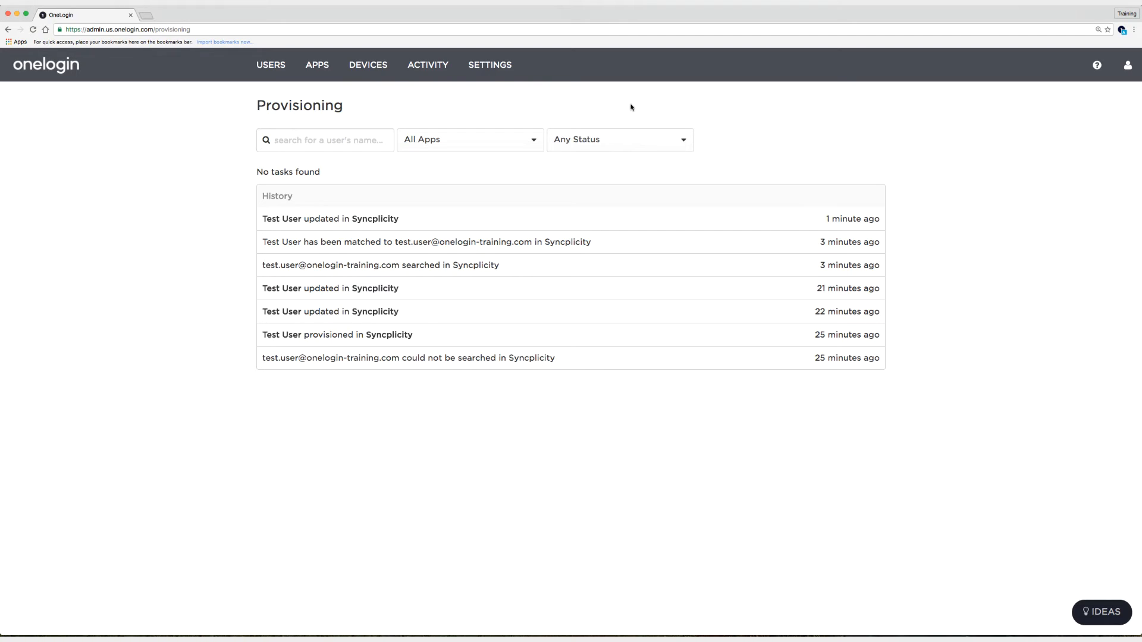
- Turn off the admin approval requirement for creating, deleting and updating users in Syncplicity's provisioning workflow, and save
mouse_move(310, 70)
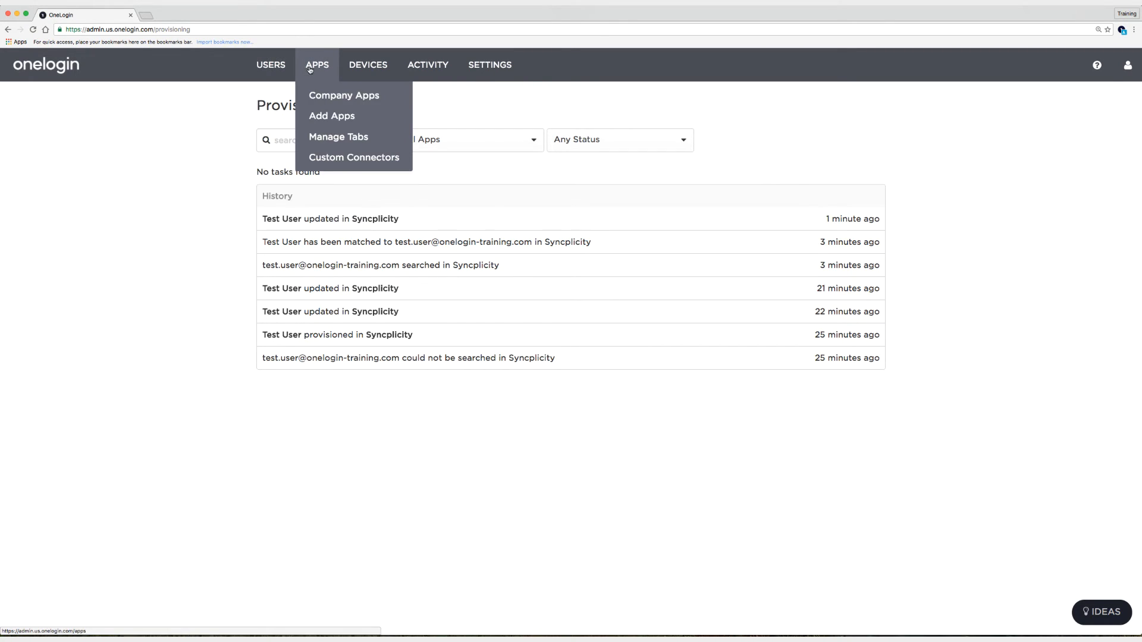
click(330, 97)
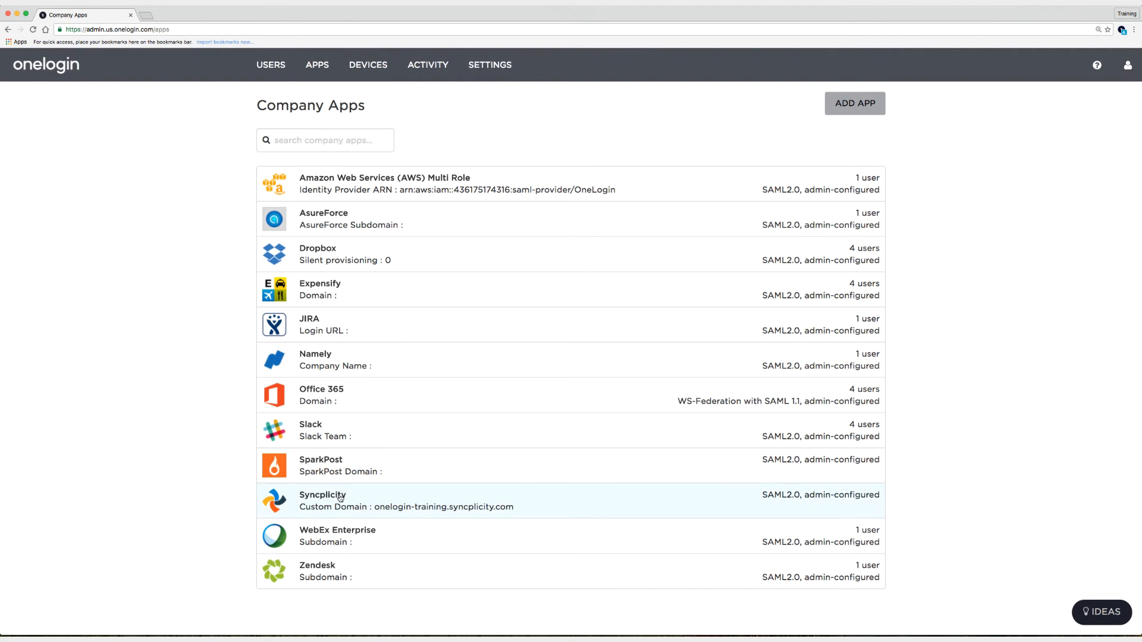
click(340, 498)
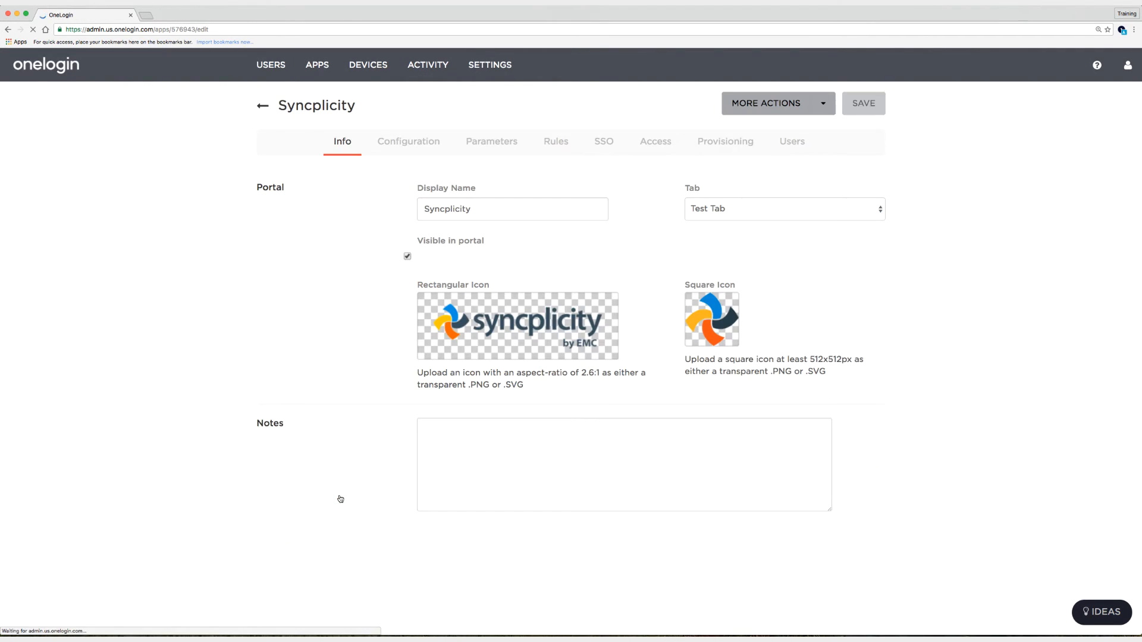
click(740, 149)
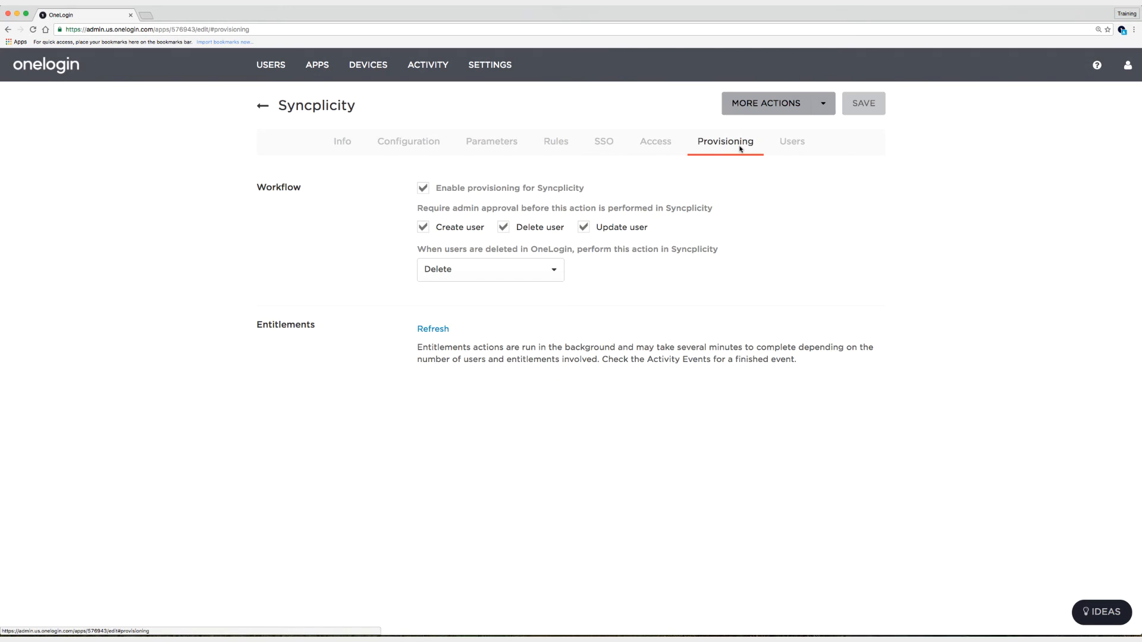
click(422, 227)
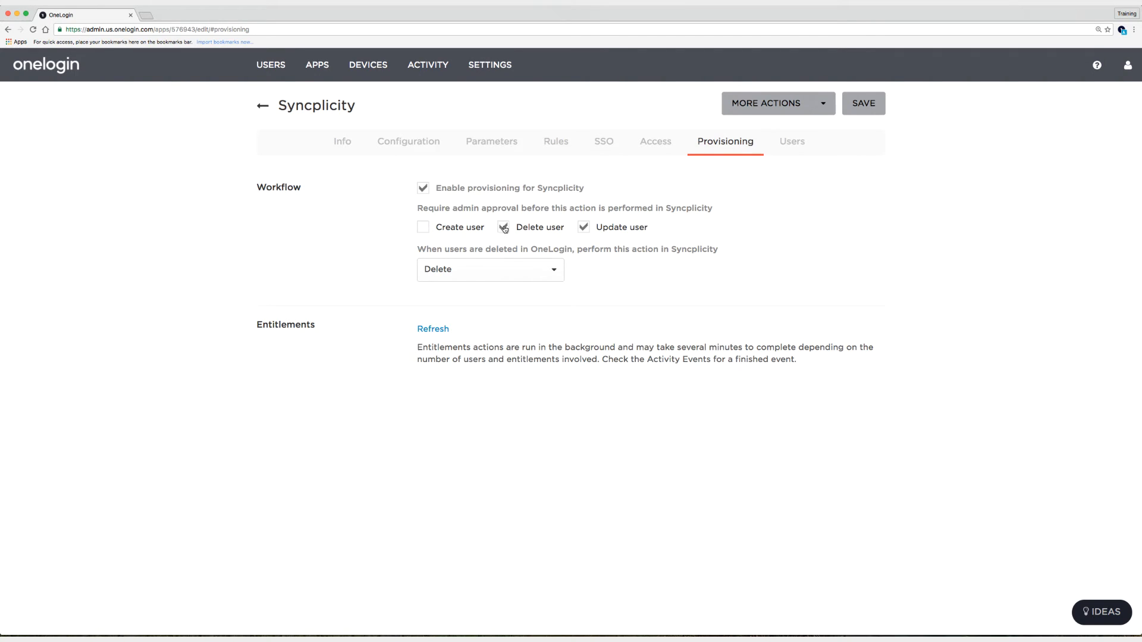
click(504, 228)
click(586, 229)
click(870, 108)
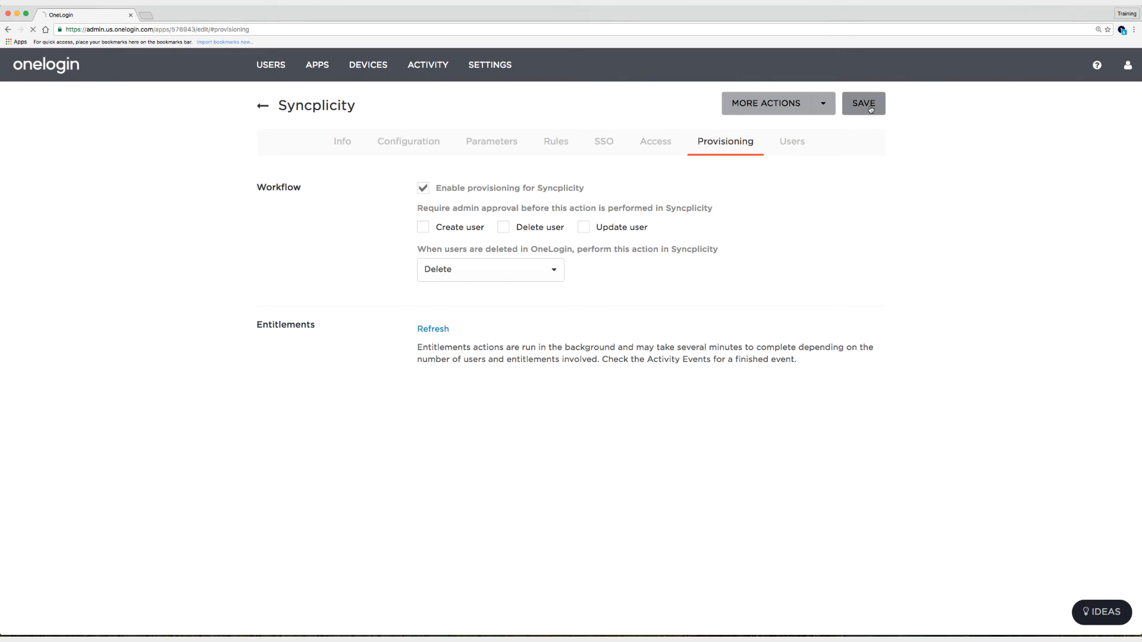